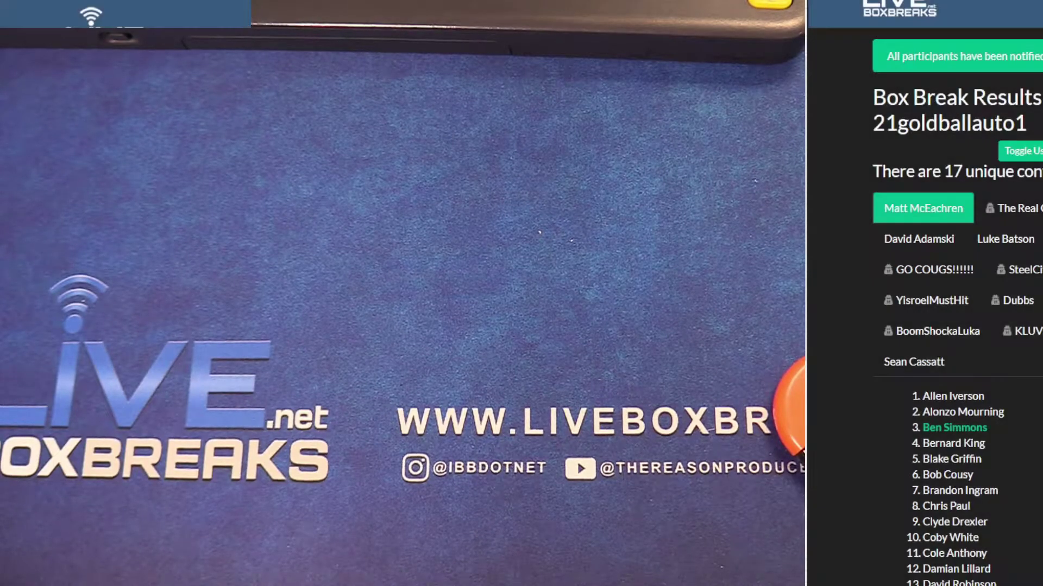
Step: Toggle the break results to show participants' real names instead of usernames
{"action": "left_click", "coordinate": [1031, 153]}
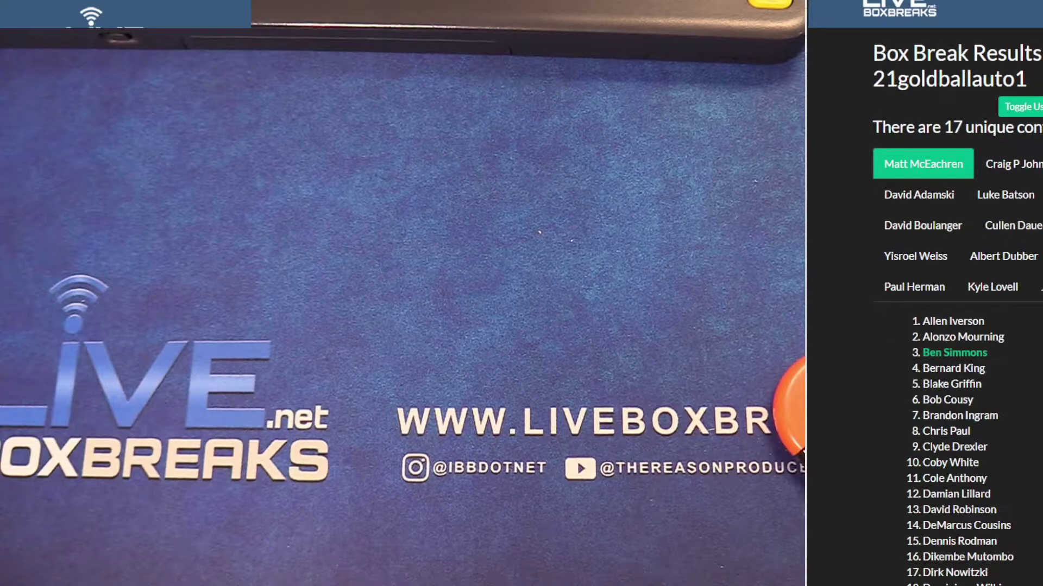
{"action": "scroll", "coordinate": [915, 17], "scroll_direction": "down", "scroll_amount": 10}
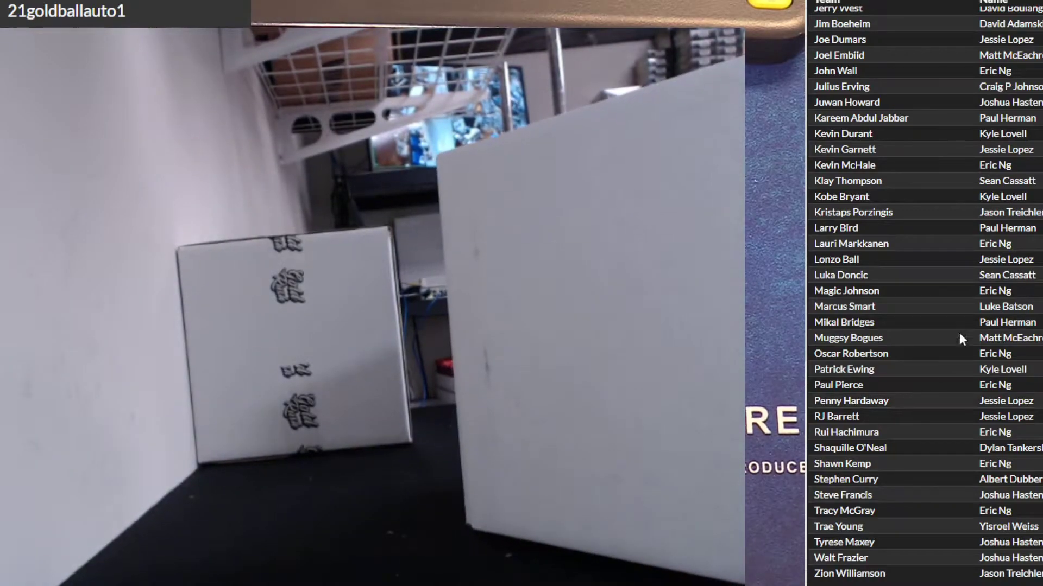
{"action": "scroll", "coordinate": [978, 315], "scroll_direction": "up", "scroll_amount": 3}
{"action": "scroll", "coordinate": [977, 322], "scroll_direction": "up", "scroll_amount": 1}
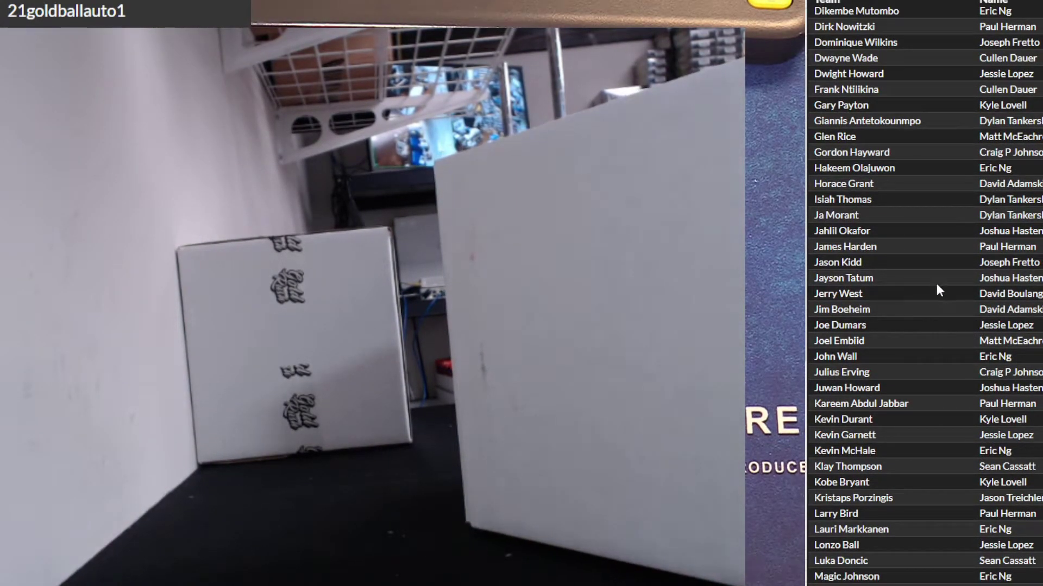